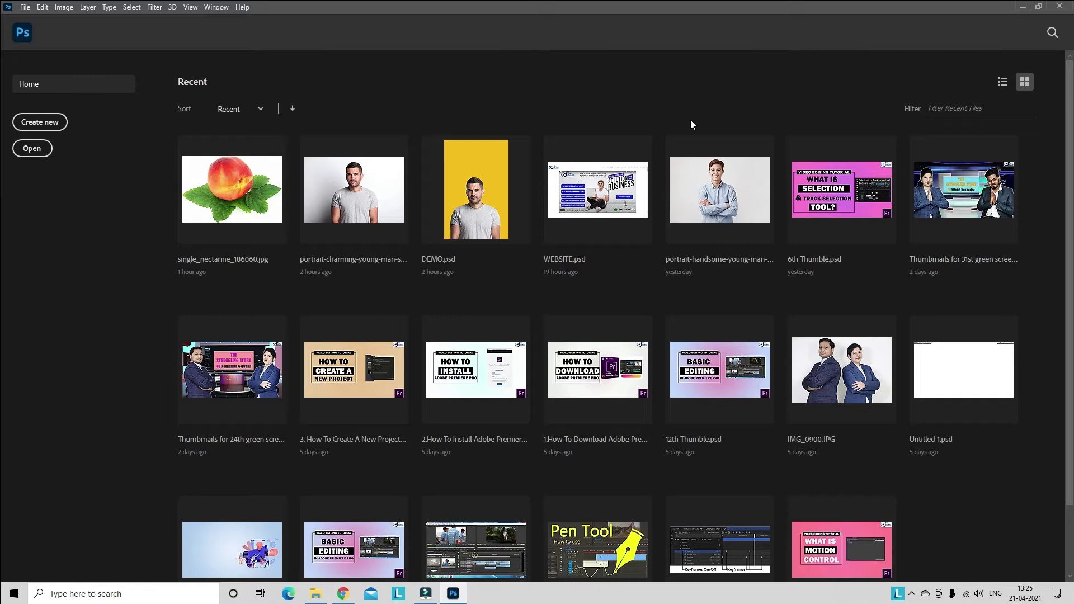
Open image-asset.jpeg from the Desktop's tutorial class elements folder
click(25, 8)
click(30, 32)
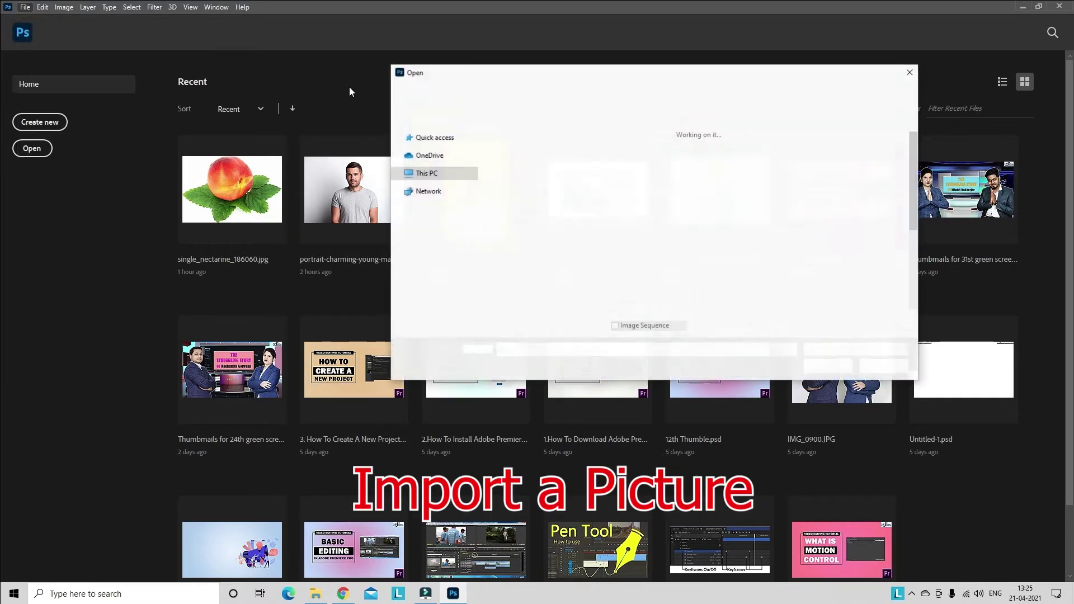
click(437, 165)
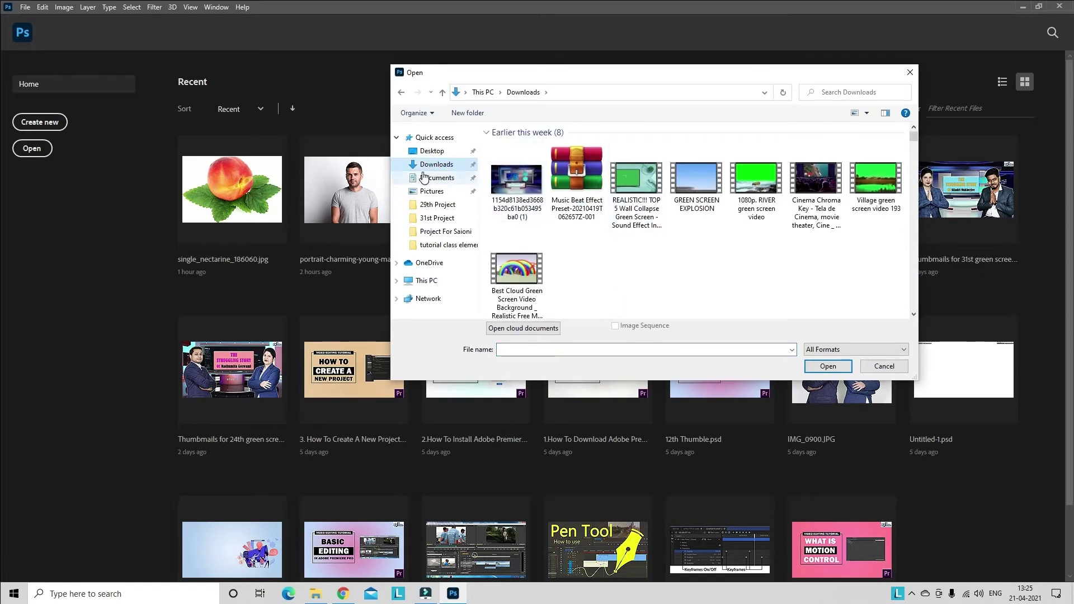
click(432, 151)
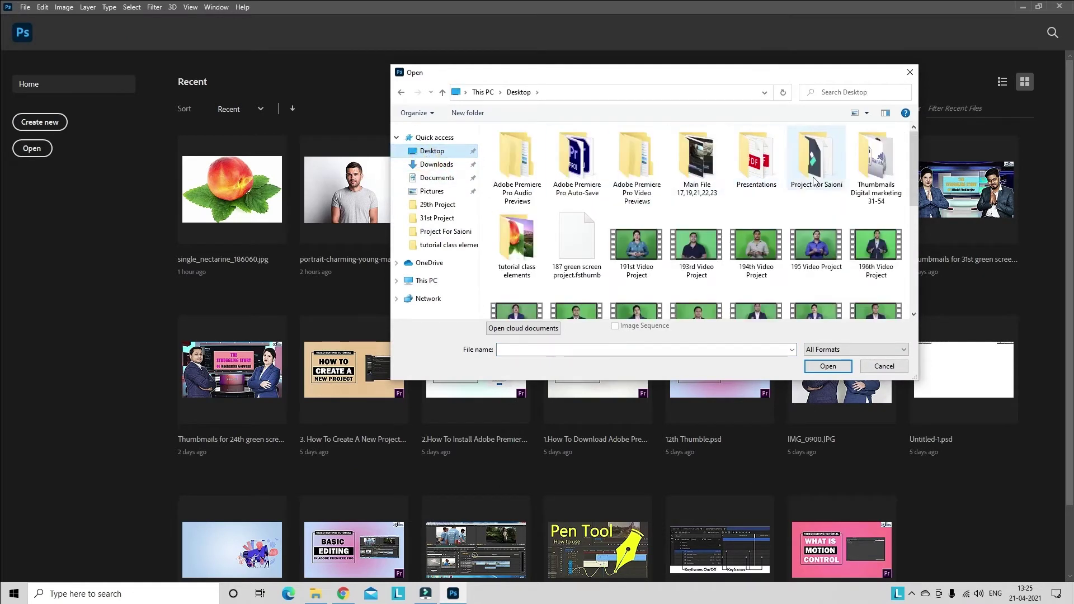
double_click(816, 163)
click(758, 263)
click(828, 366)
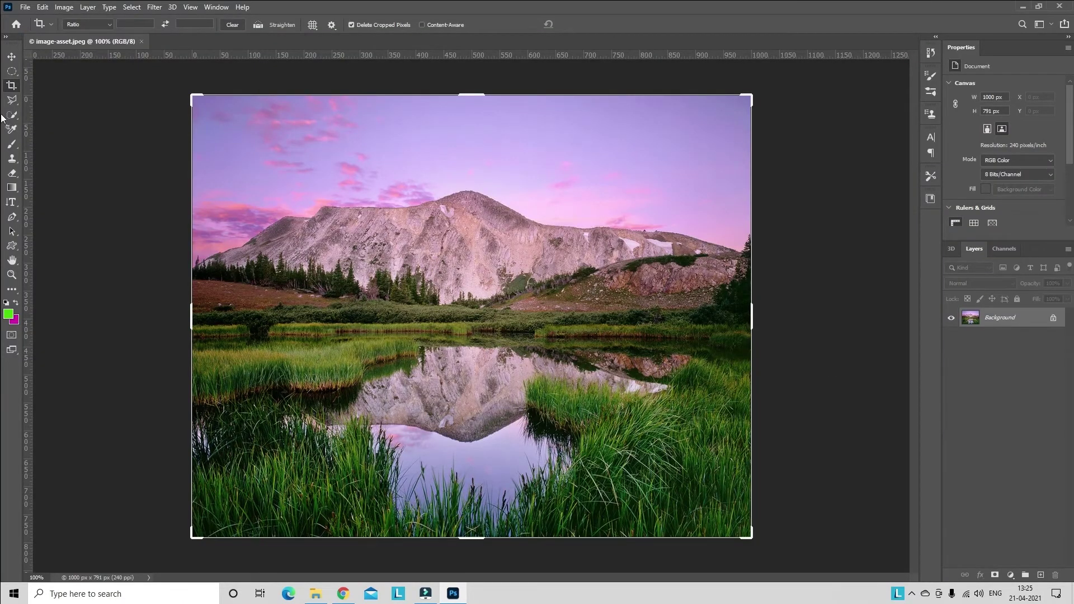
click(11, 57)
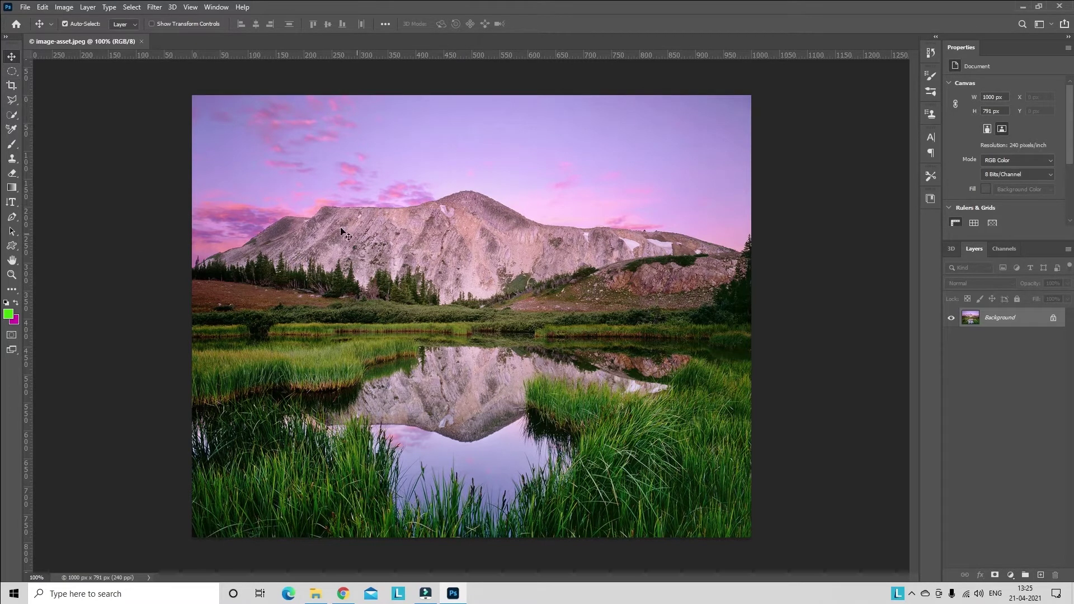
click(15, 92)
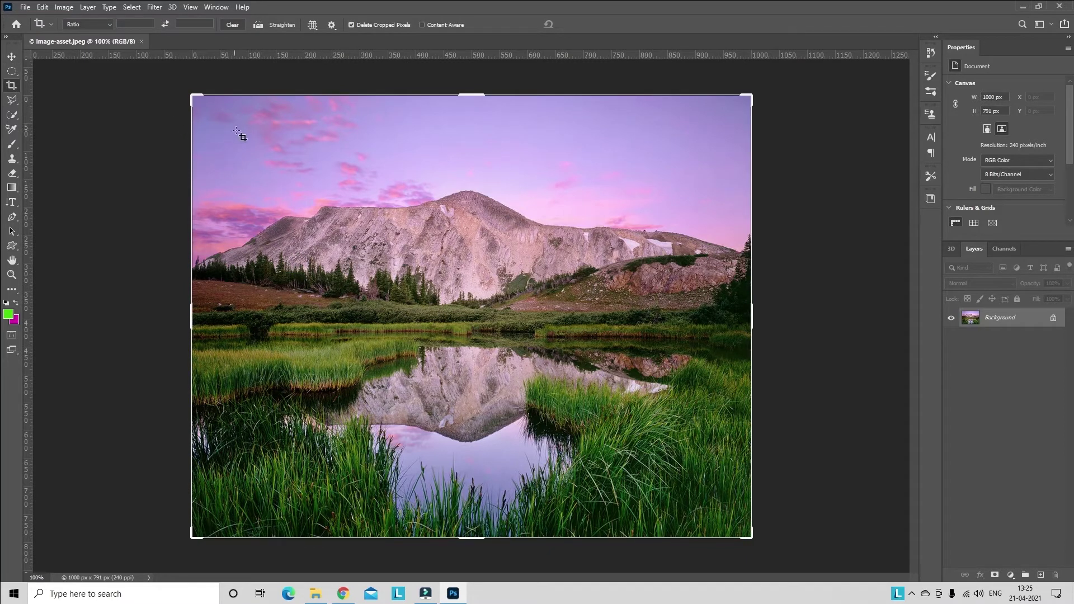
mouse_move(241, 139)
mouse_down()
mouse_move(392, 292)
mouse_move(699, 448)
mouse_move(537, 408)
mouse_move(727, 481)
mouse_up()
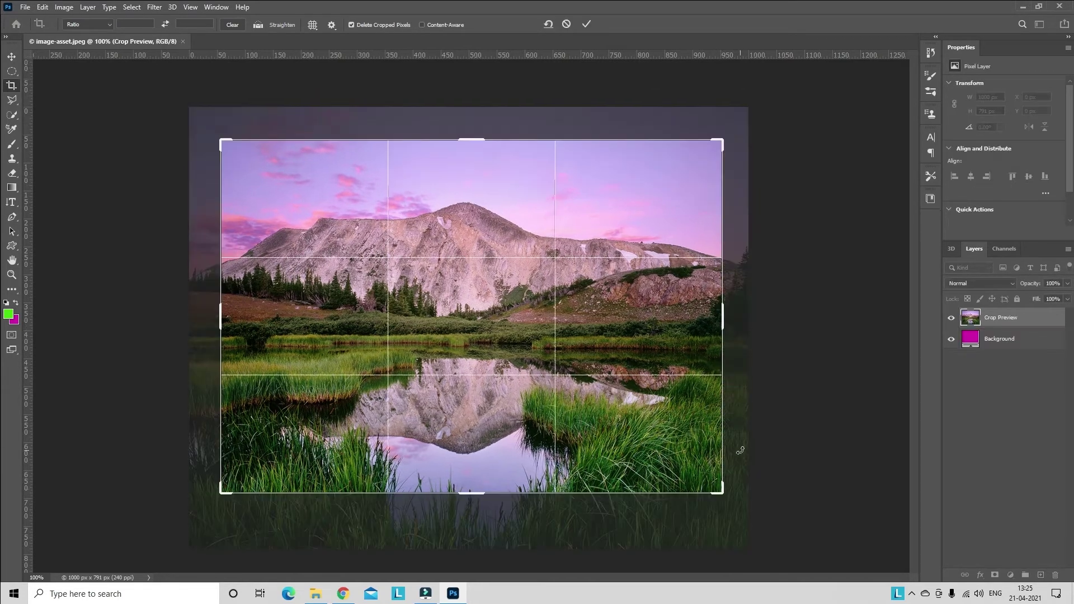
key(Return)
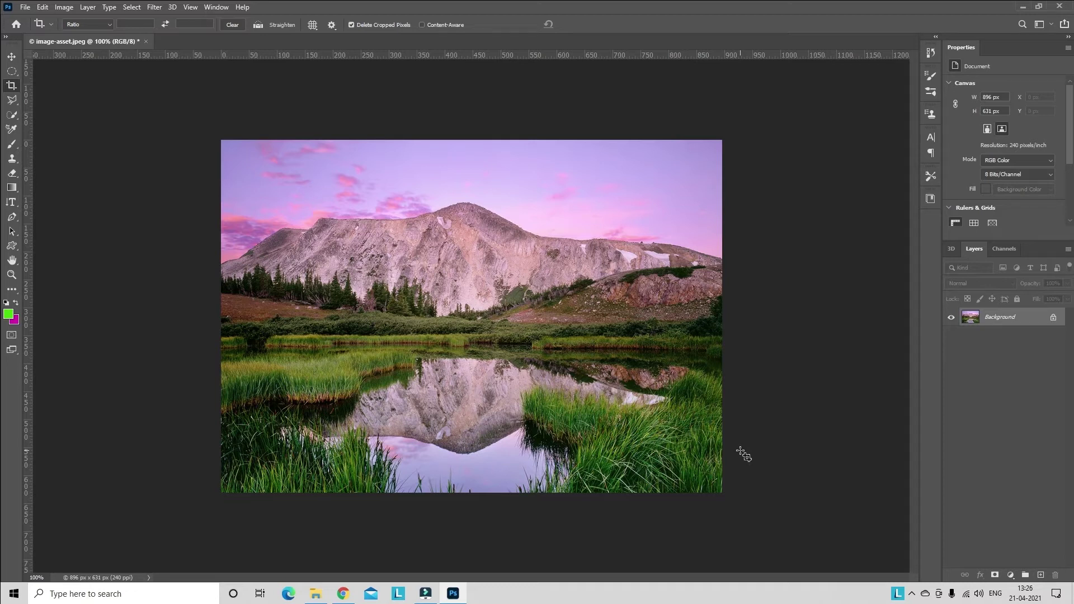
key(ctrl)
drag(605, 482, 607, 486)
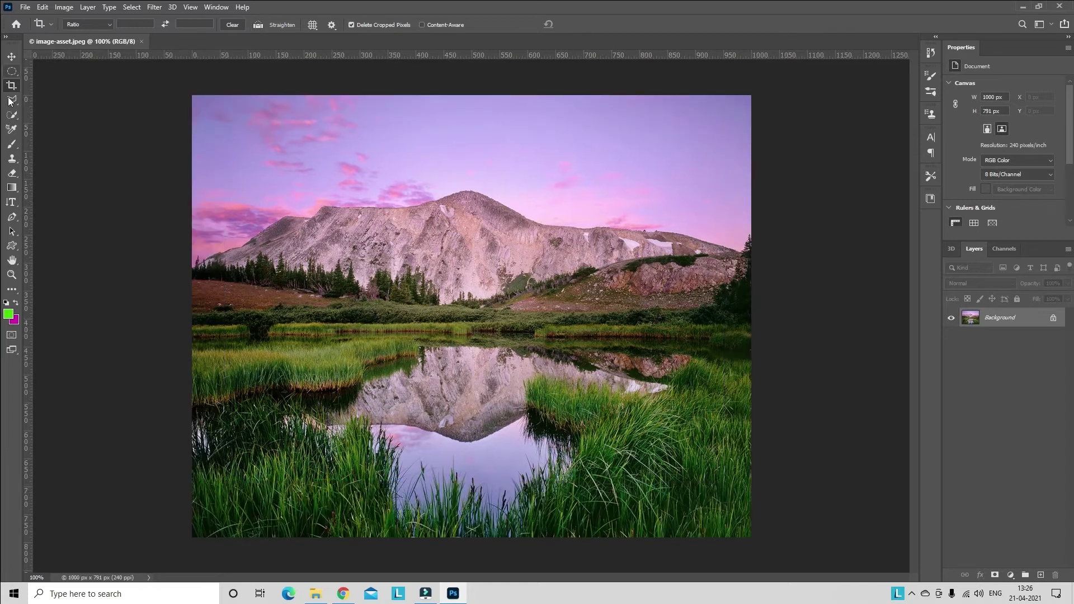
Apply a 4 : 5 (8 : 10) crop to 632 × 791 px, then undo it
click(106, 25)
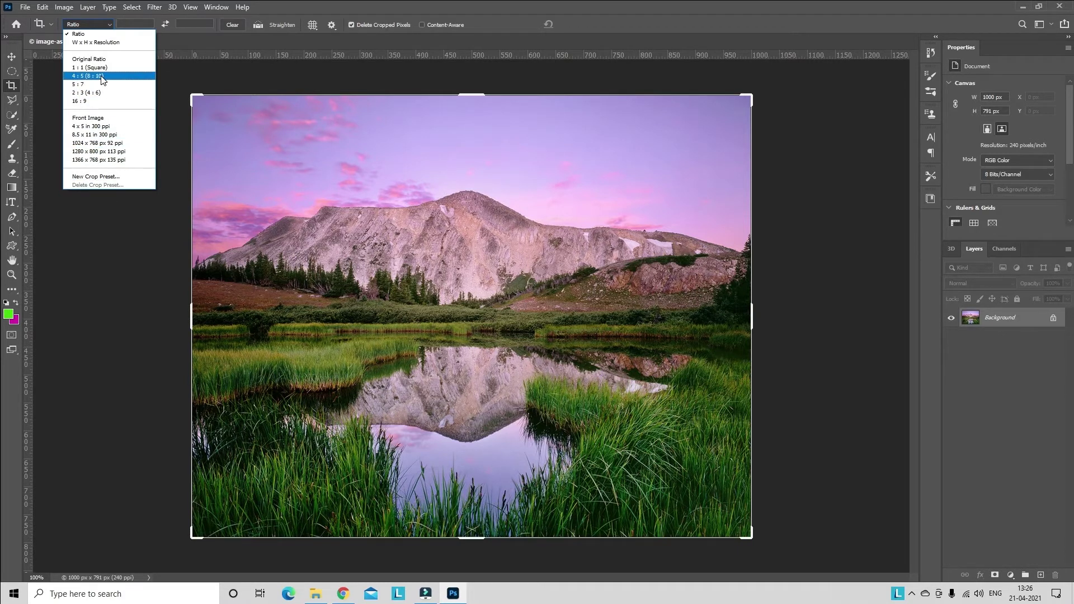
click(102, 77)
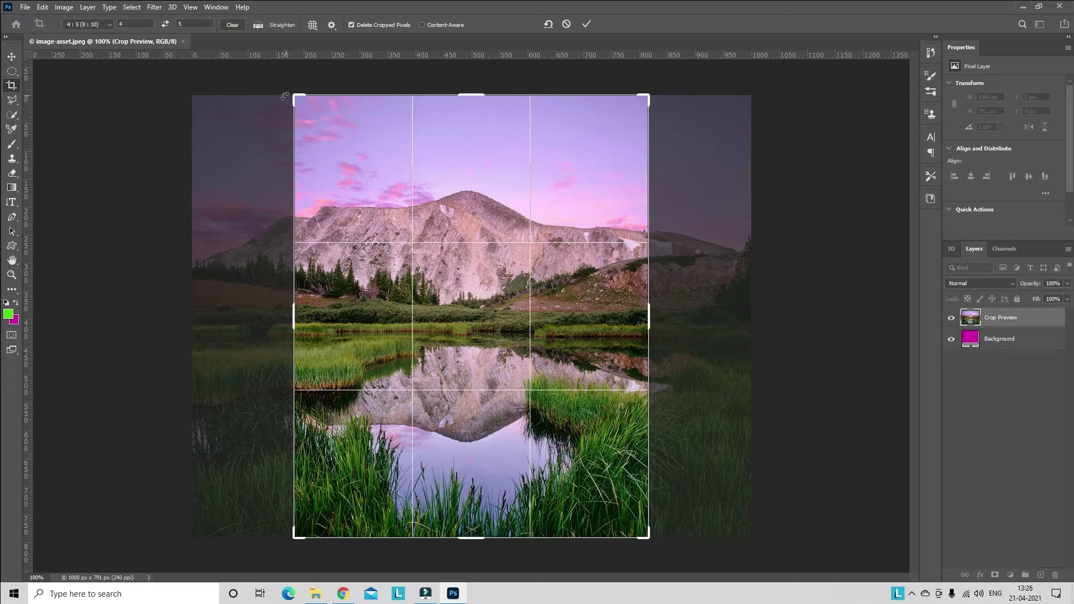
mouse_move(293, 96)
mouse_down()
mouse_move(368, 149)
mouse_move(269, 63)
mouse_up()
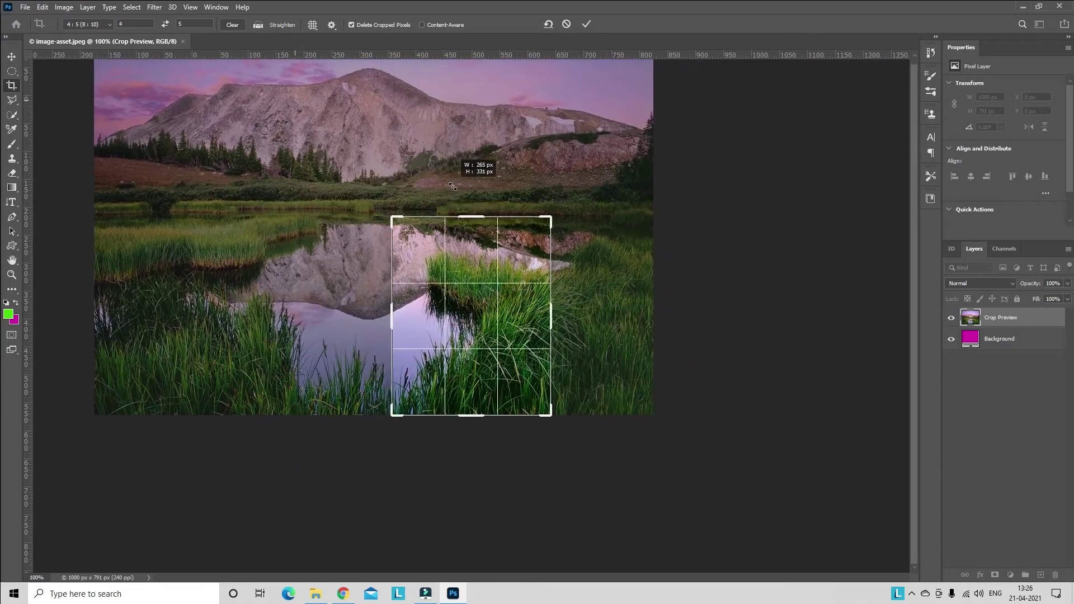
key(ctrl+z)
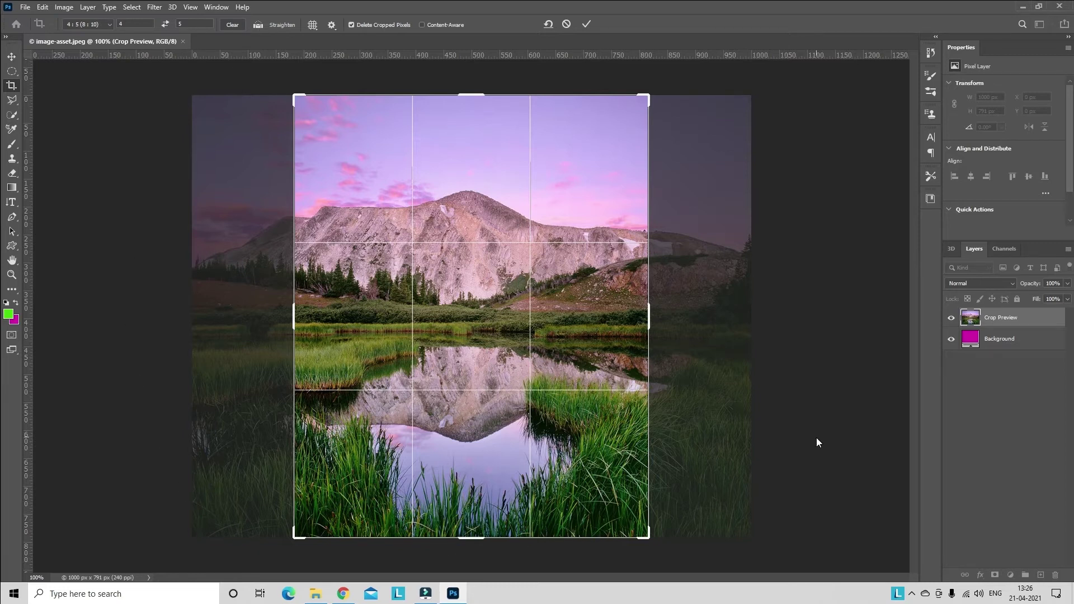
key(Return)
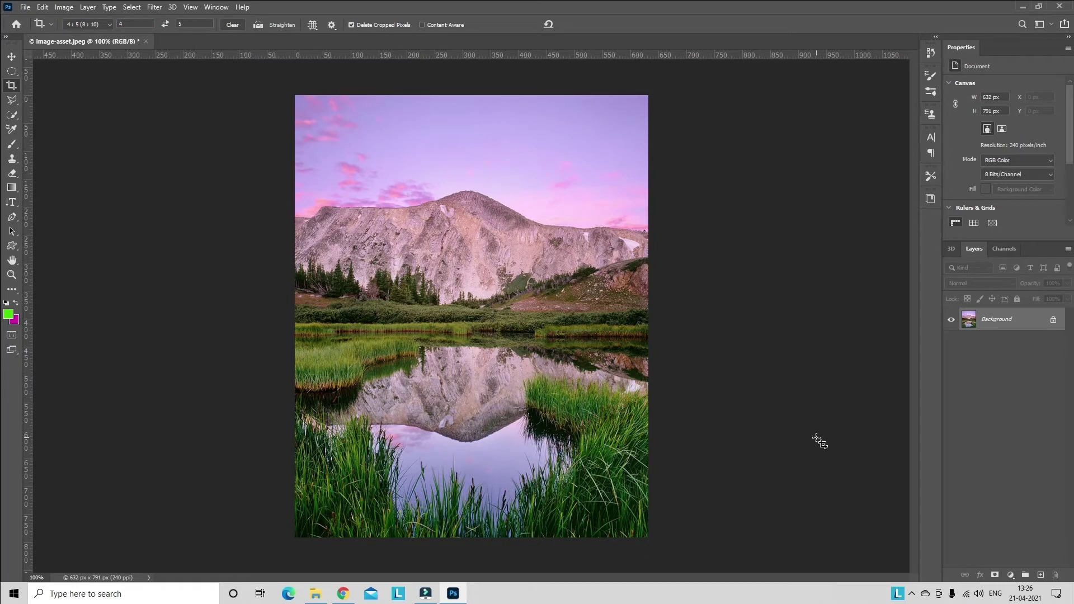
key(ctrl+z)
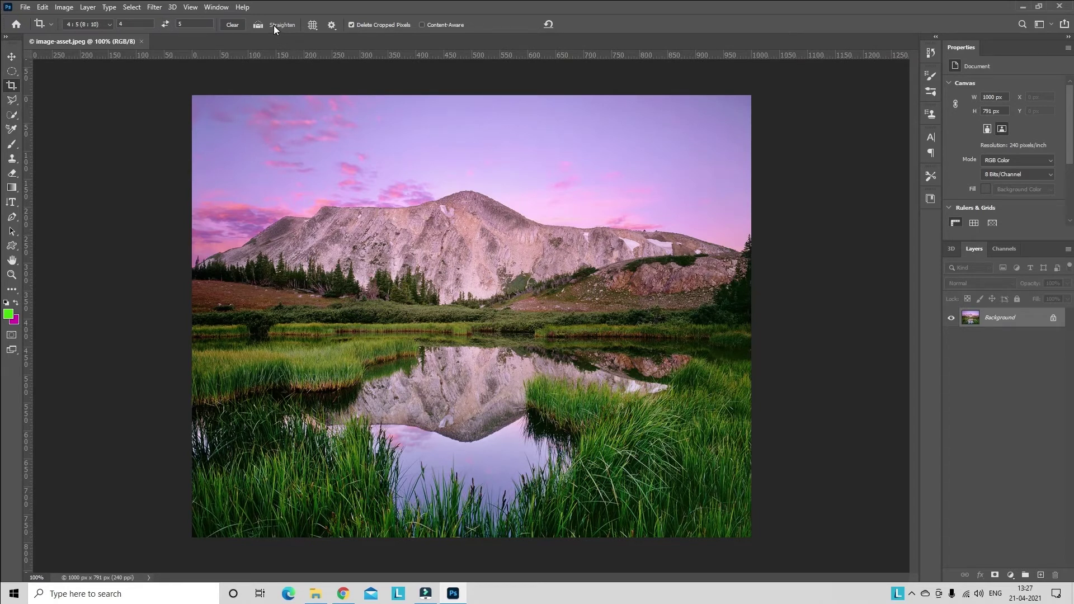
Straighten along the mountain ridge, commit the 627 × 784 px crop, then undo it
click(257, 26)
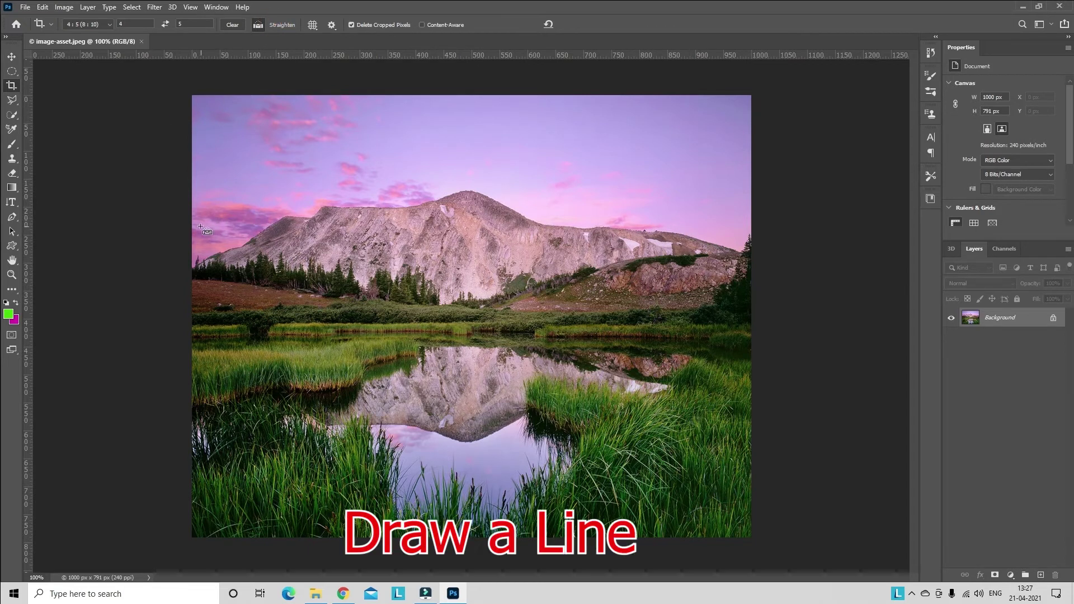
drag(188, 221, 752, 215)
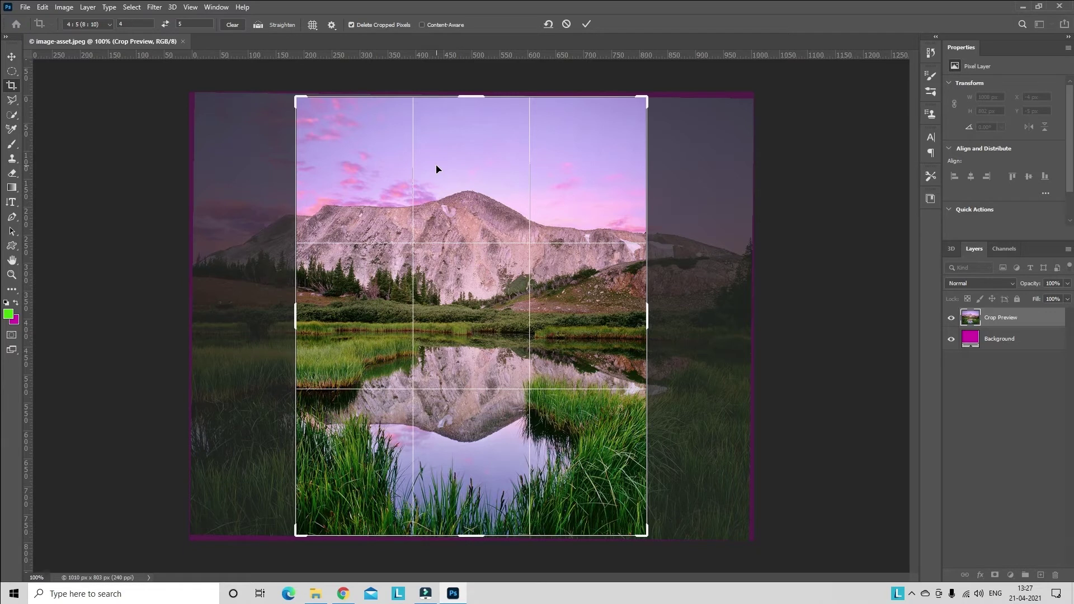
key(Return)
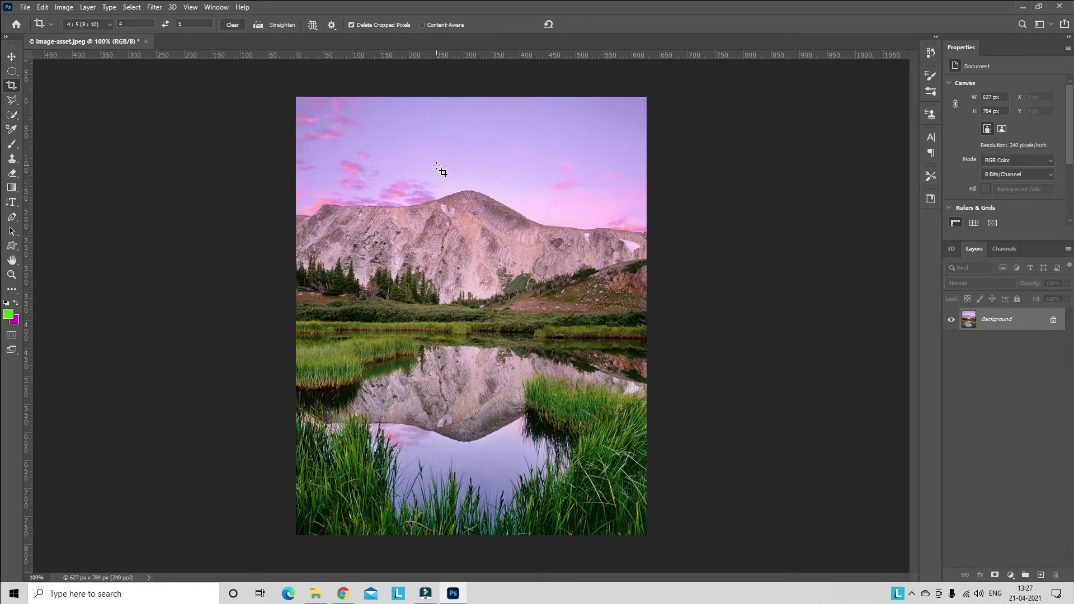
key(ctrl+z)
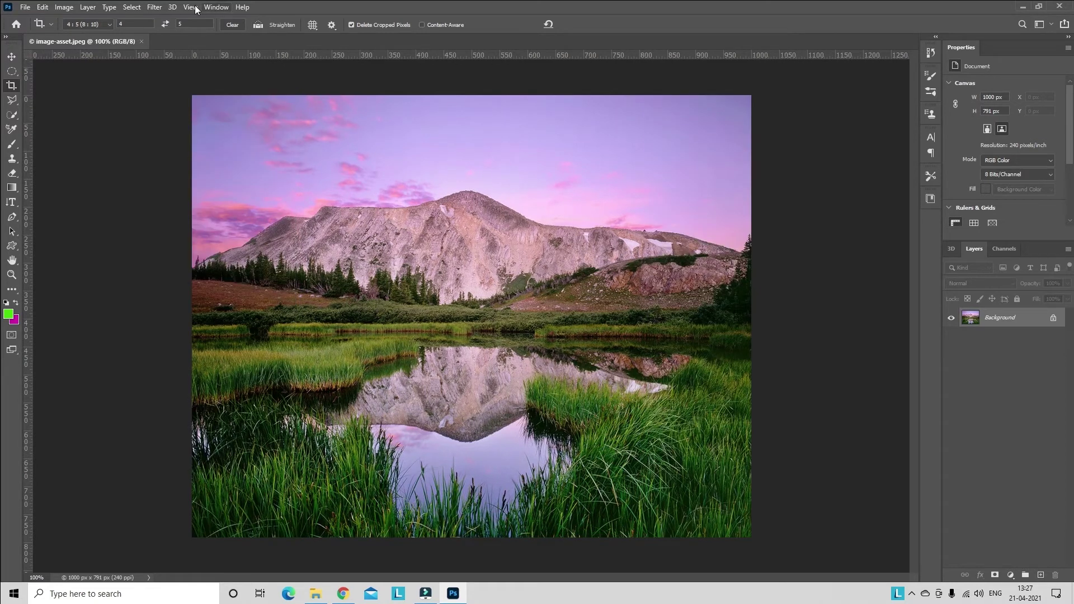
Switch the crop preset to W x H x Resolution and straighten along the mountain ridge
click(89, 24)
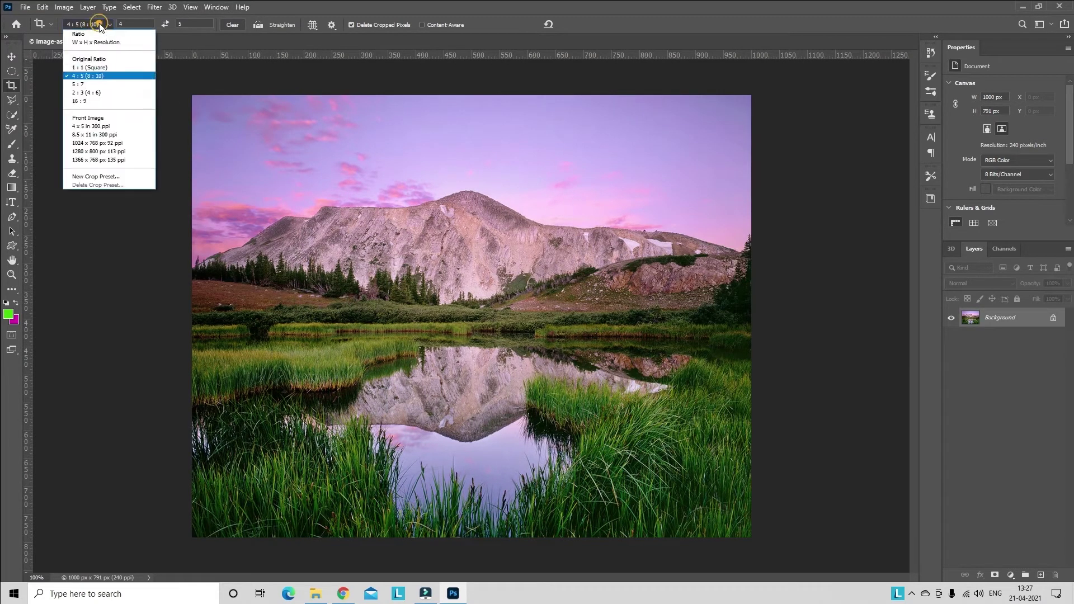
click(78, 44)
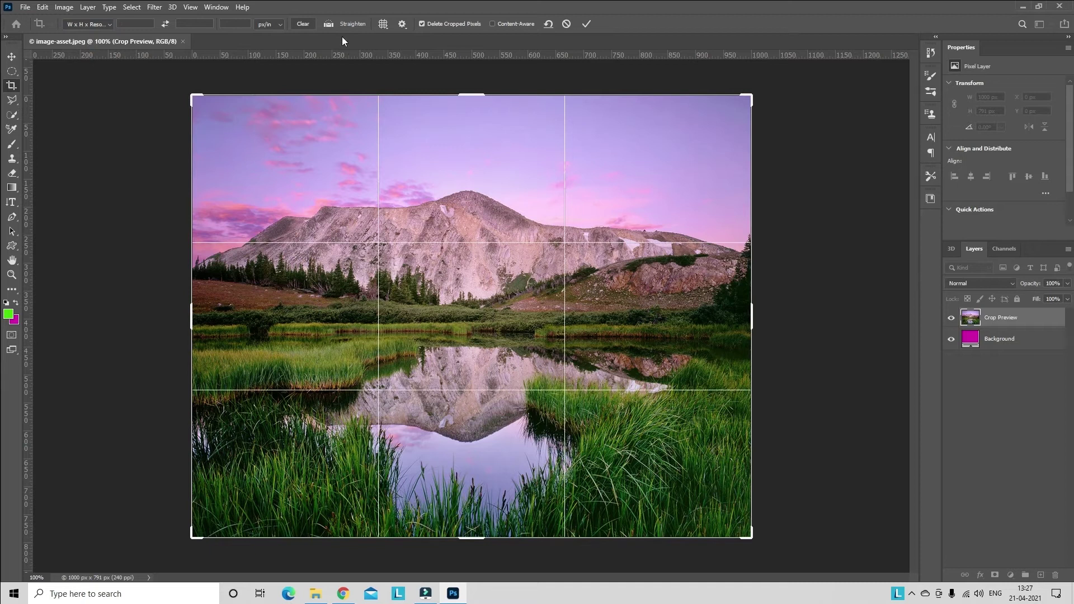
click(350, 23)
drag(191, 222, 753, 221)
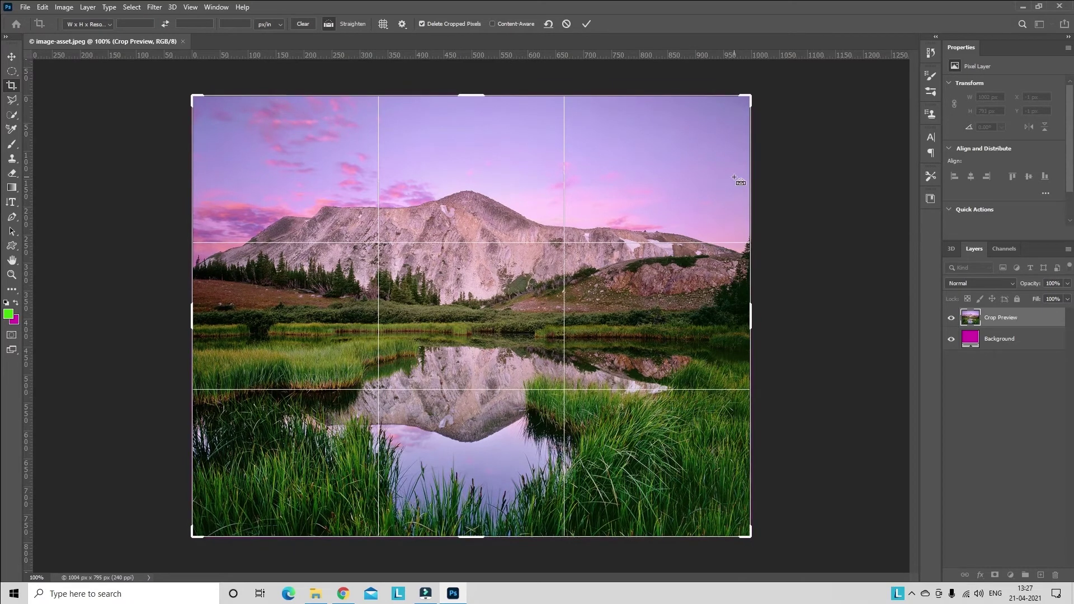
key(Return)
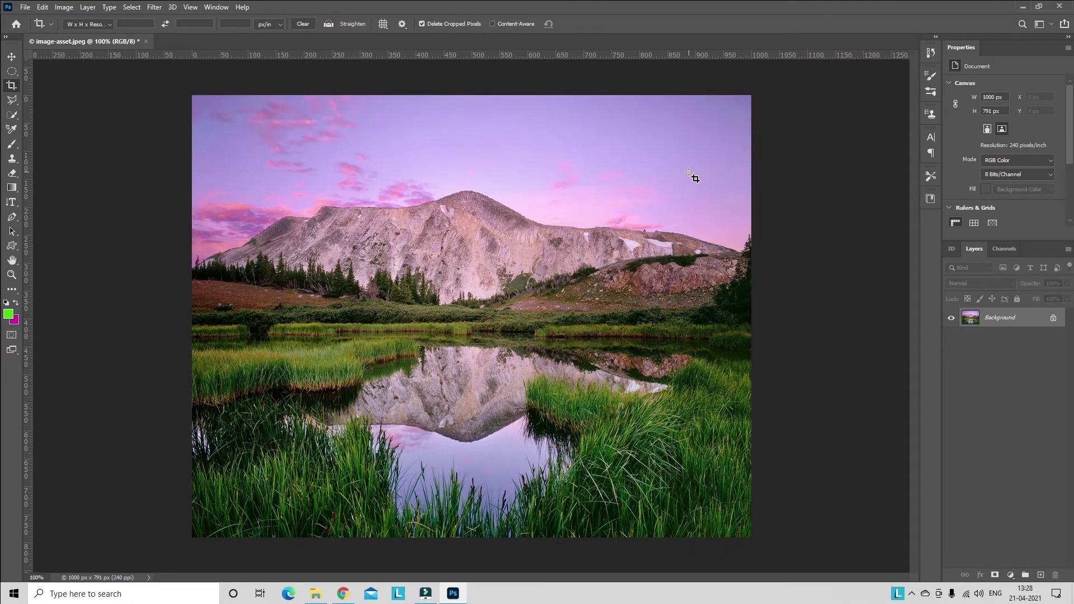
key(v)
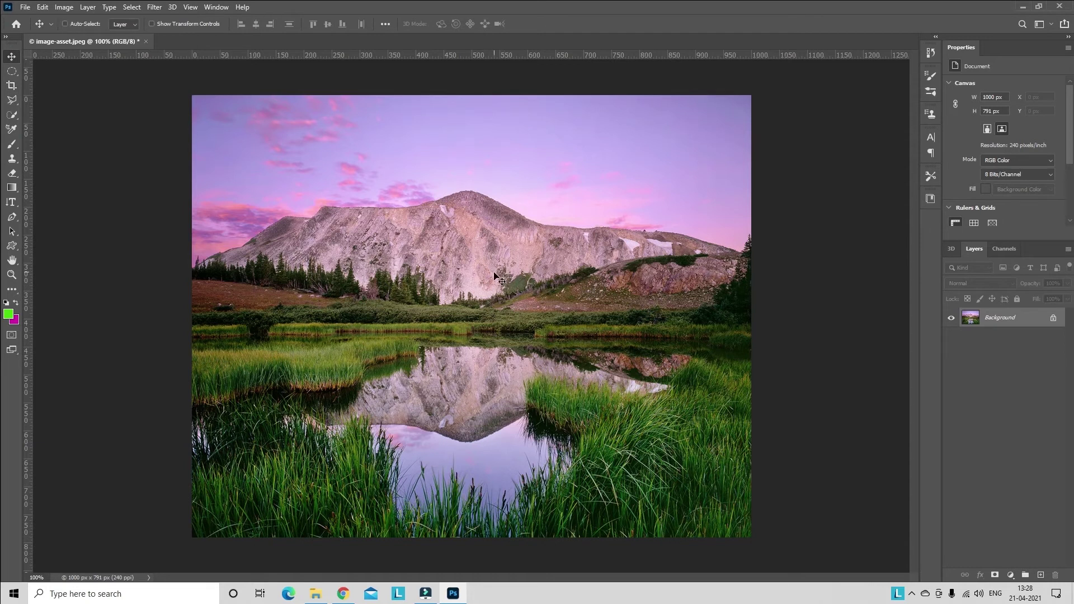
Convert Background to Layer 0, rotate it 8.85° and scale it to 1331 × 1123 px
double_click(1006, 311)
click(627, 176)
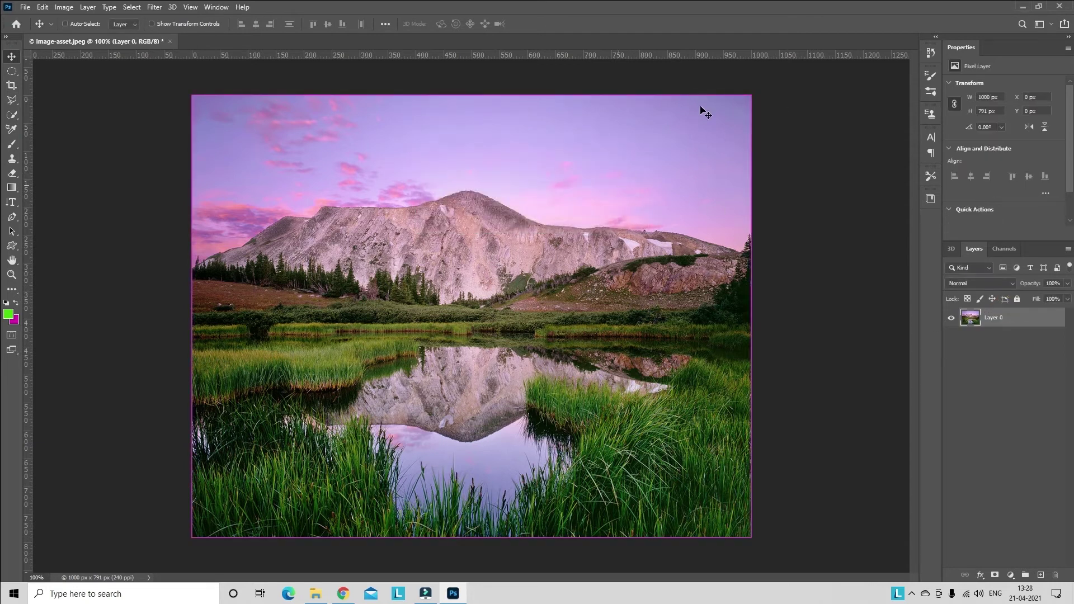
key(ctrl+t)
mouse_move(766, 91)
mouse_down()
mouse_move(788, 145)
mouse_move(825, 116)
mouse_up()
drag(675, 191, 634, 199)
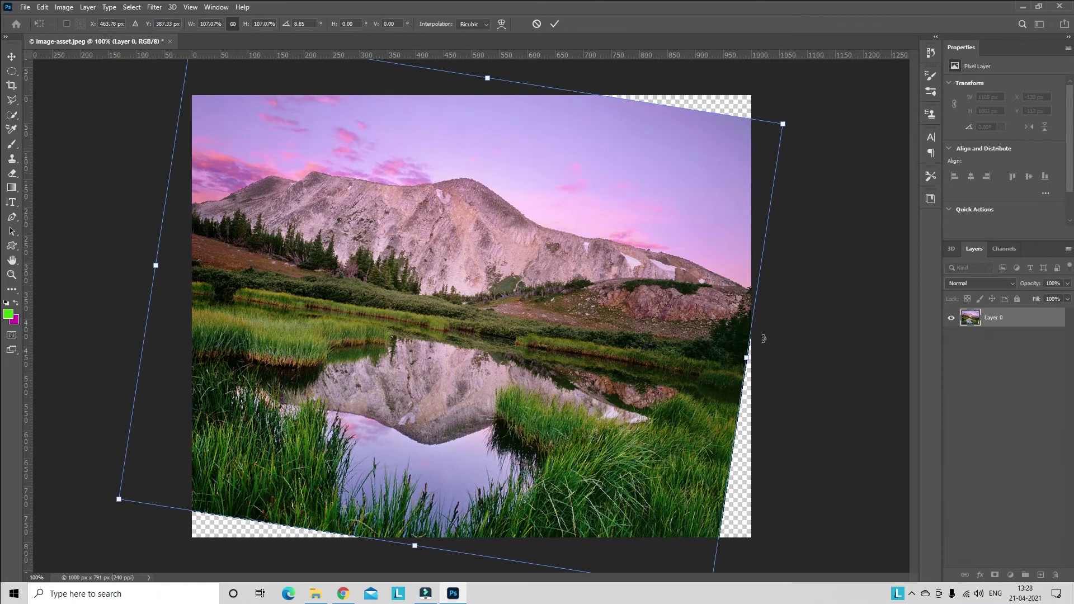
mouse_move(734, 365)
mouse_down()
mouse_move(820, 379)
mouse_move(755, 344)
mouse_move(837, 345)
mouse_up()
drag(730, 330, 706, 353)
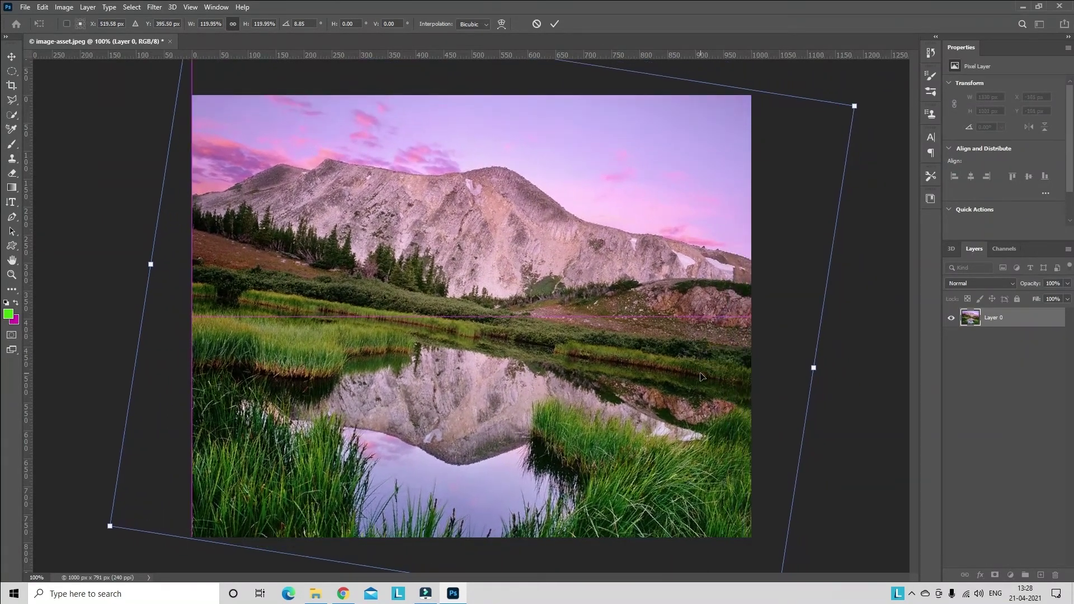
key(Return)
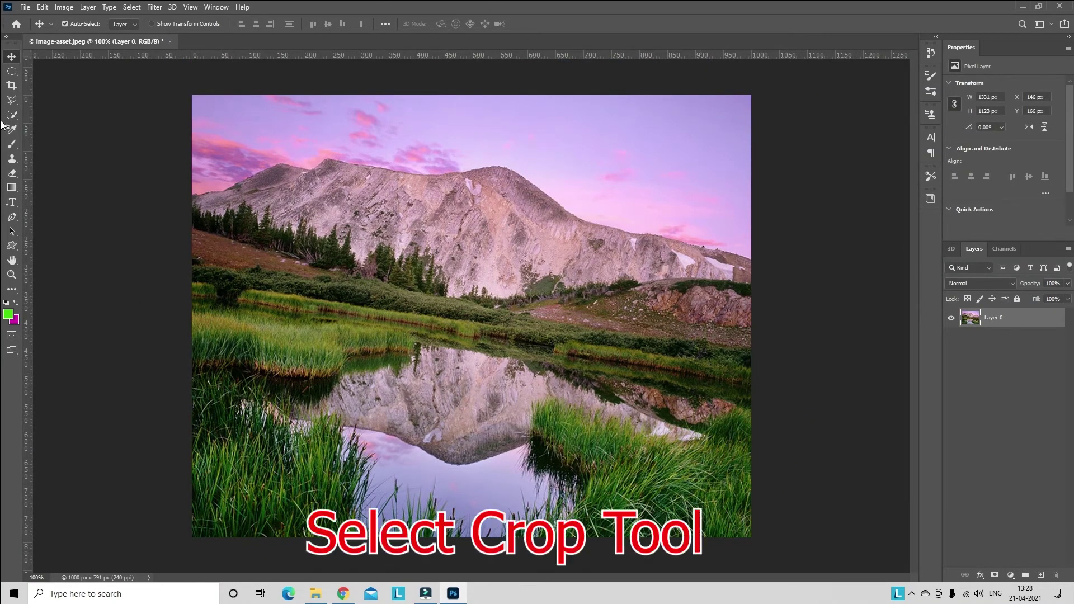
Straighten the photo along the horizon with the Crop tool, trimming it to 990 × 783 px
click(11, 85)
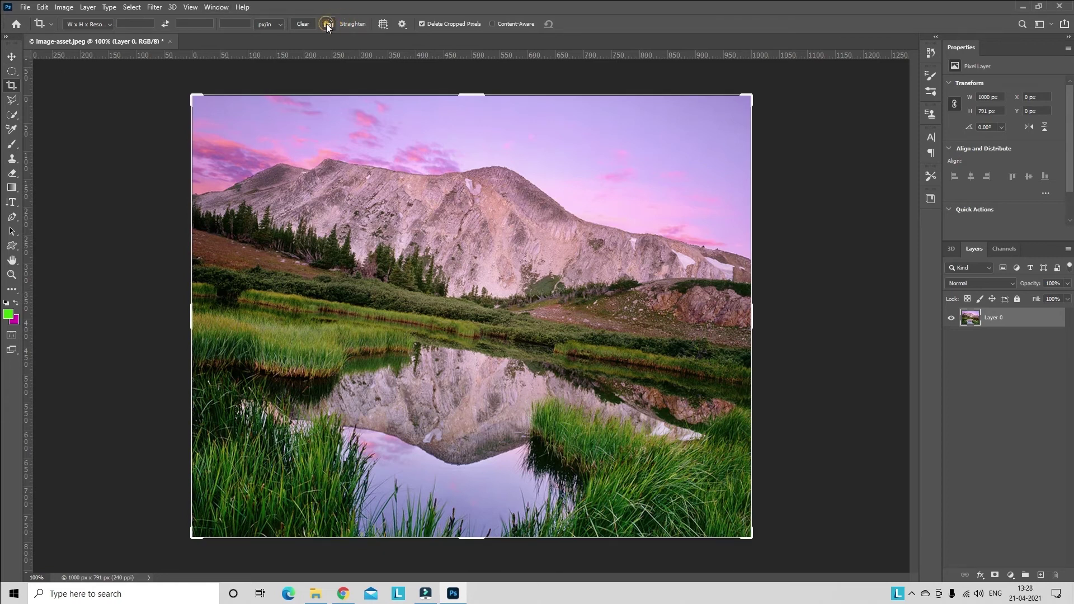
drag(186, 235, 755, 257)
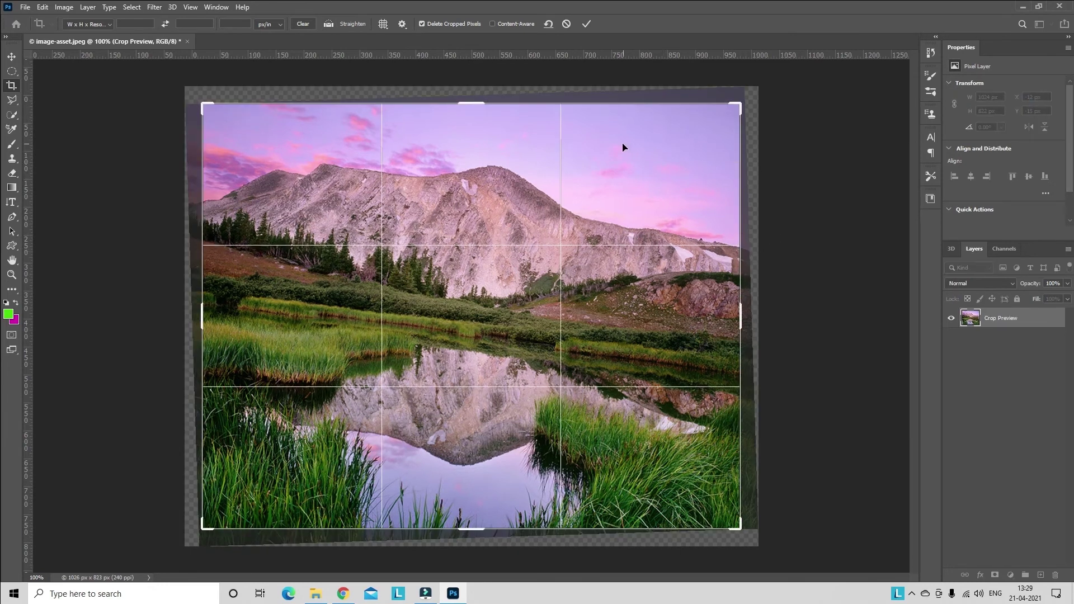
key(ctrl+z)
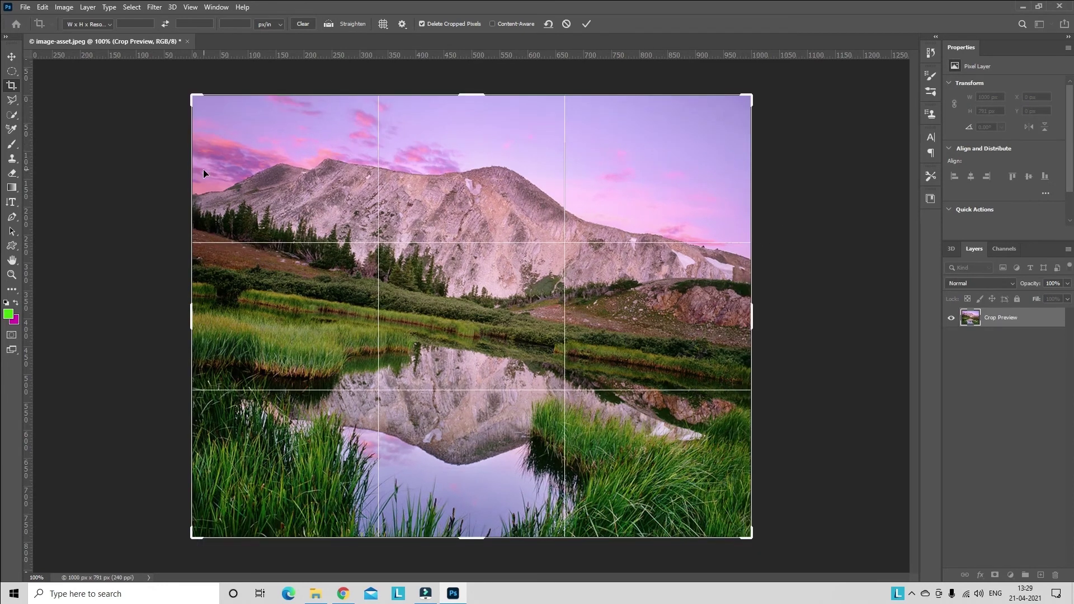
click(329, 24)
key(Return)
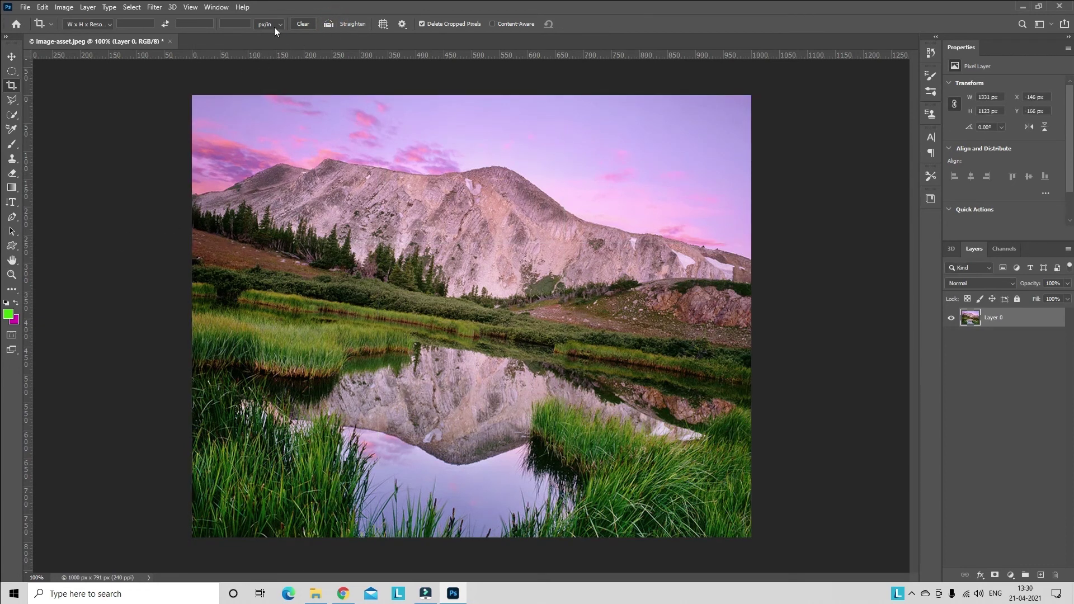
drag(188, 308, 815, 291)
key(Return)
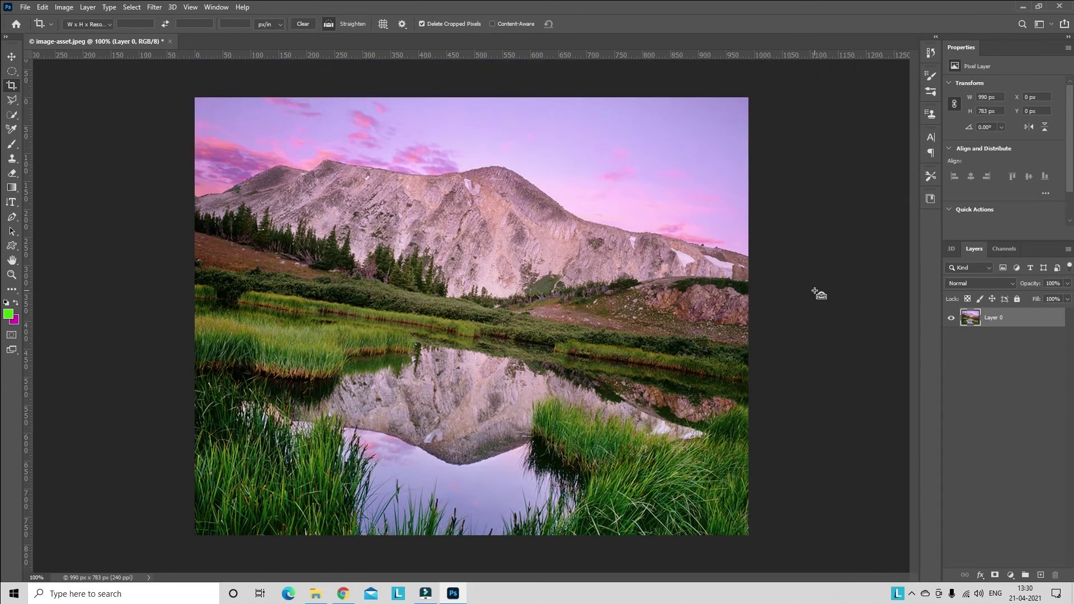